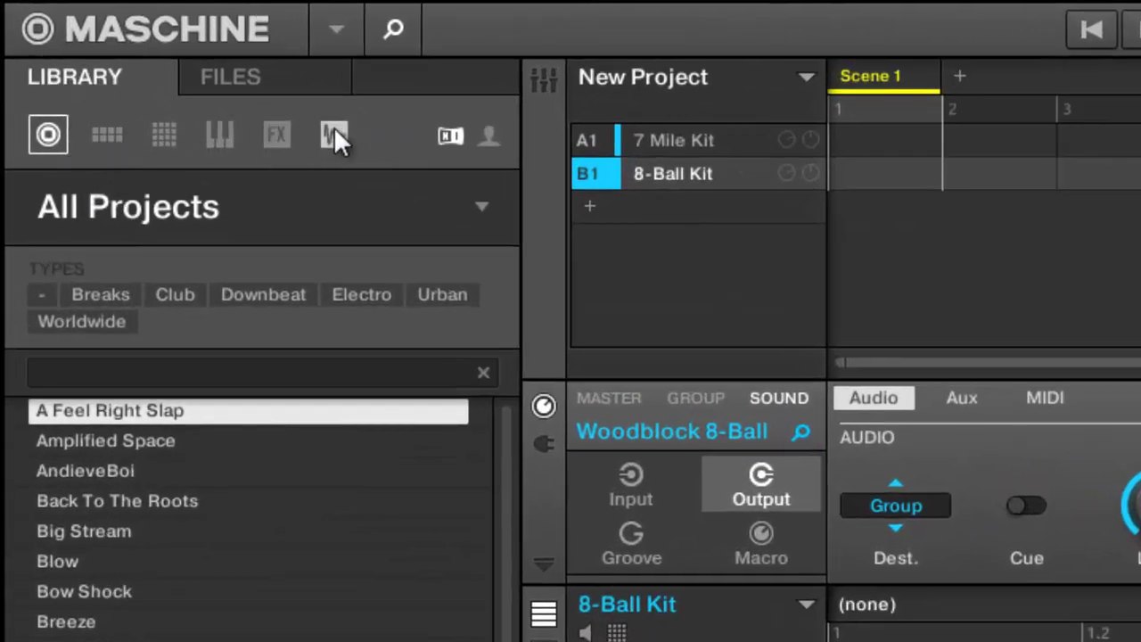
# Step: Browse library Sounds (user, then factory), then show All Groups as library artwork tiles
pyautogui.click(111, 134)
pyautogui.click(175, 136)
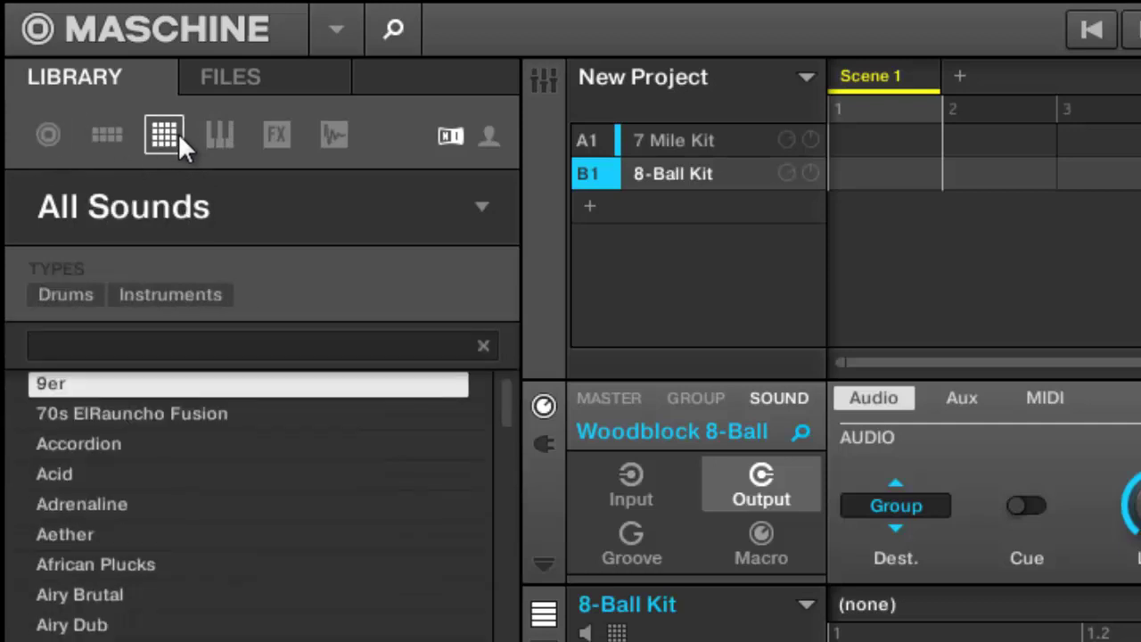
pyautogui.click(487, 135)
pyautogui.click(448, 137)
pyautogui.click(107, 138)
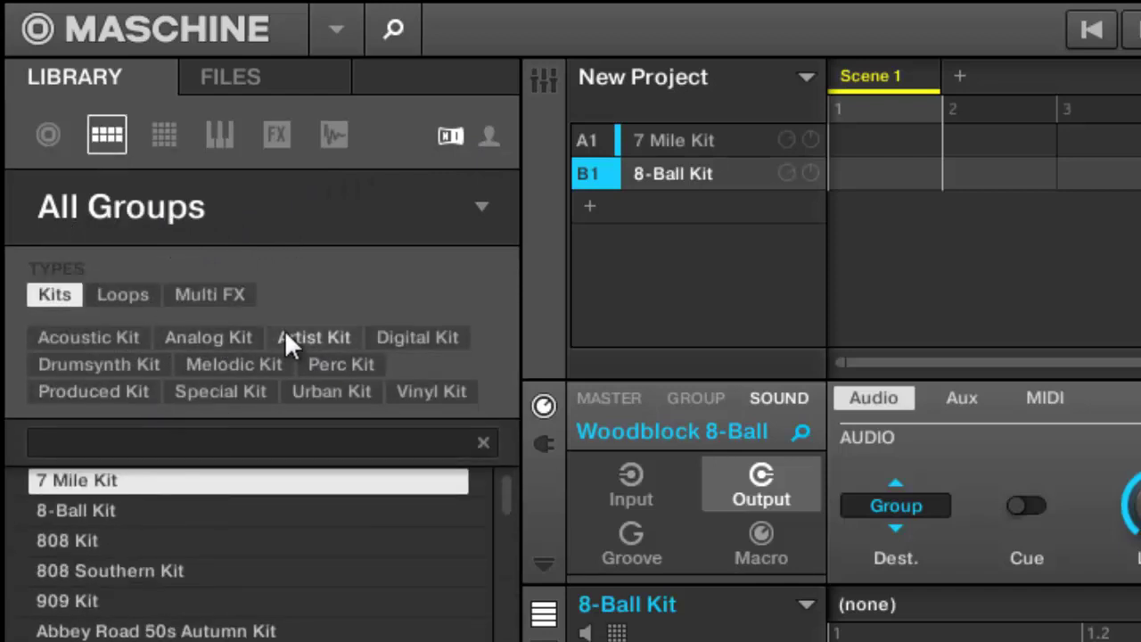
pyautogui.click(321, 221)
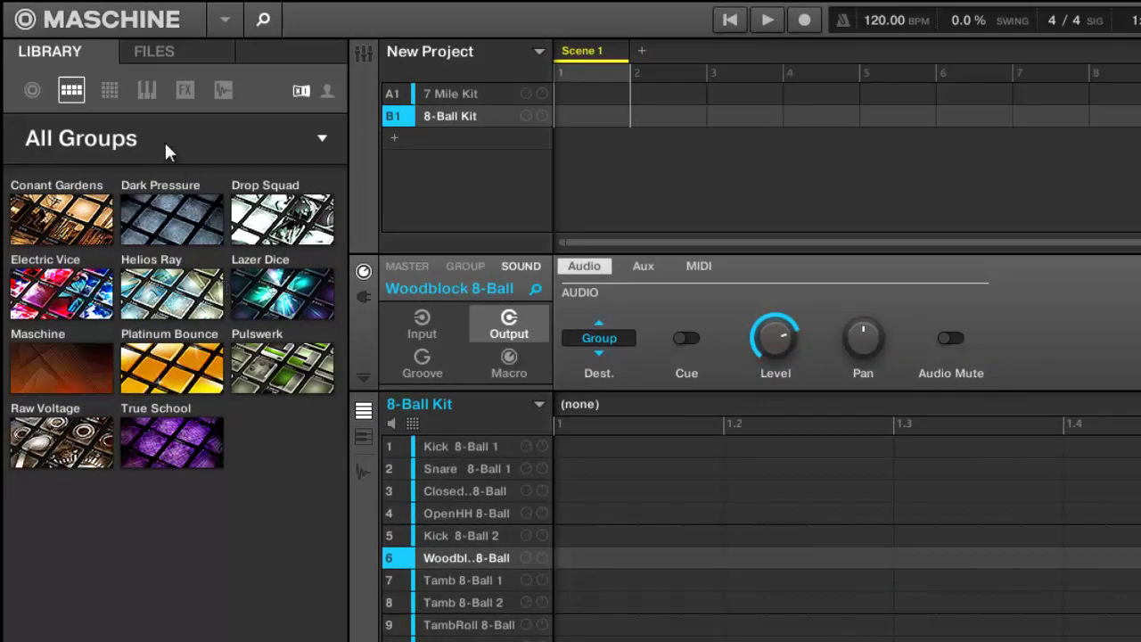
# Step: List an instrument library's presets under Instruments, then switch the arrange area to the mixer
pyautogui.click(146, 91)
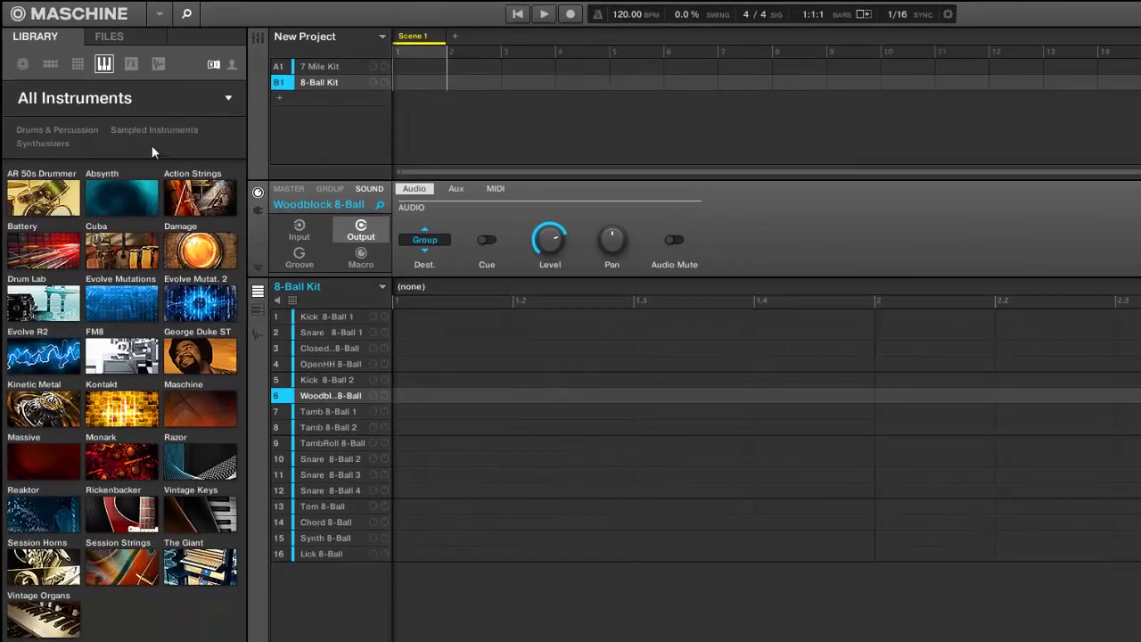
pyautogui.click(148, 93)
pyautogui.click(258, 37)
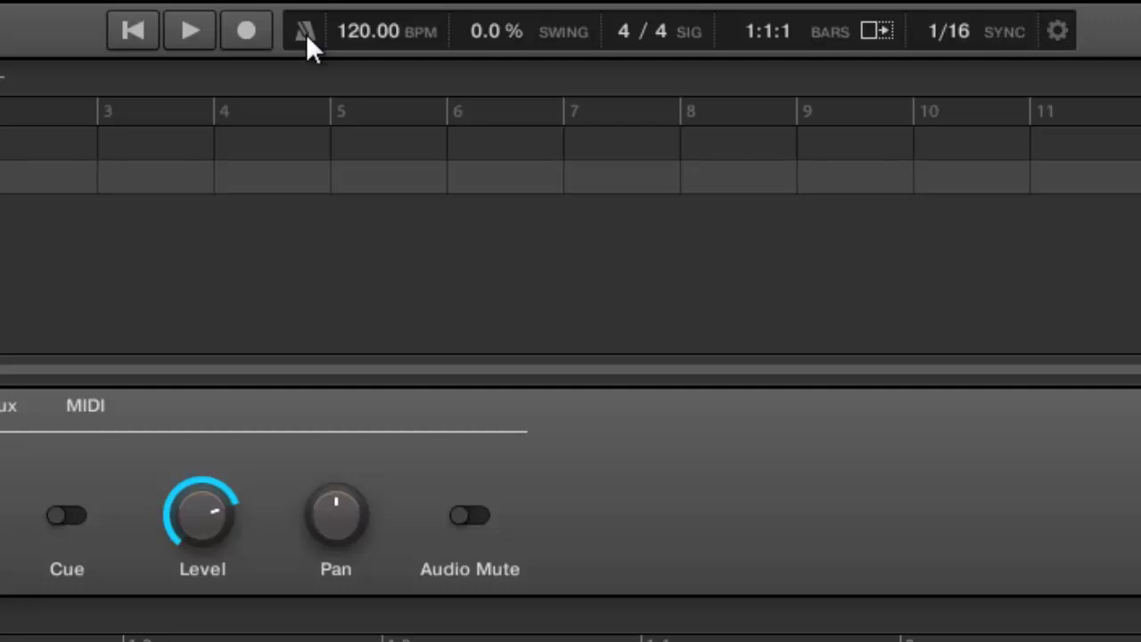
# Step: Enable the metronome and switch the song position display from BARS to TIME
pyautogui.click(301, 29)
pyautogui.click(782, 32)
pyautogui.click(765, 34)
pyautogui.click(764, 34)
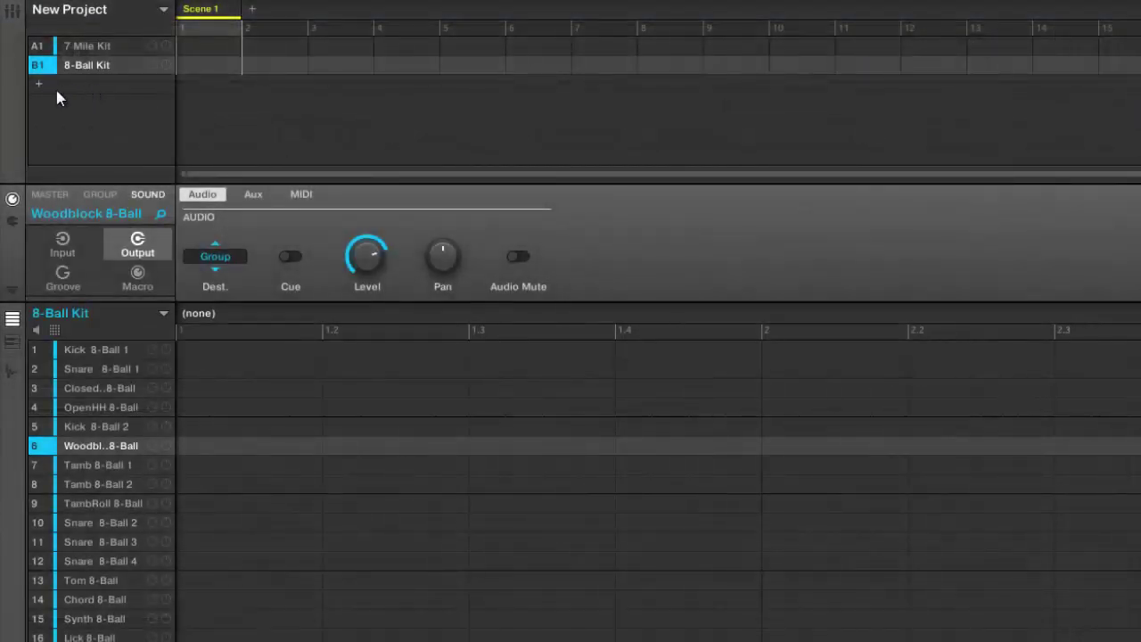
# Step: Add empty groups C1 and D1, then view the Master, Group and Sound channel settings
pyautogui.click(39, 83)
pyautogui.click(38, 104)
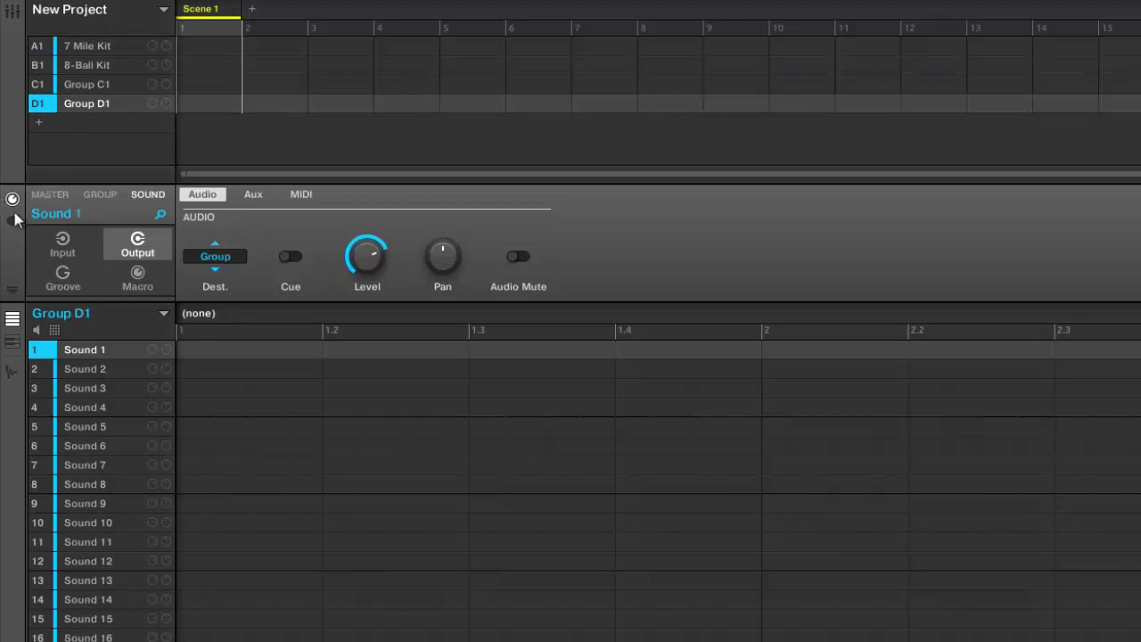
pyautogui.click(52, 194)
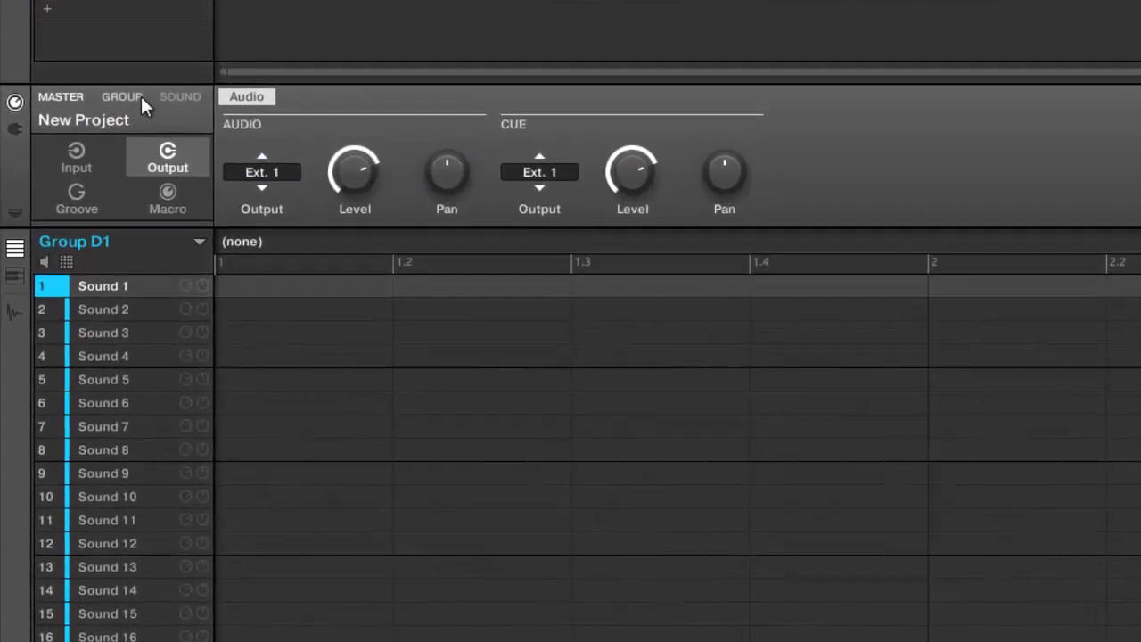
pyautogui.click(139, 98)
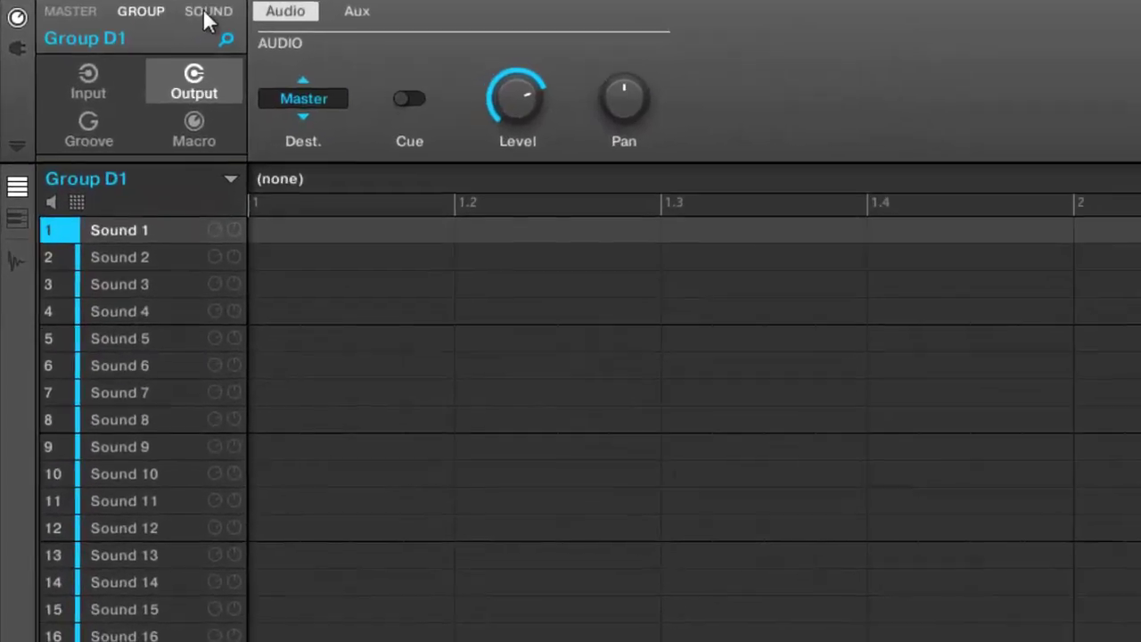
pyautogui.click(178, 98)
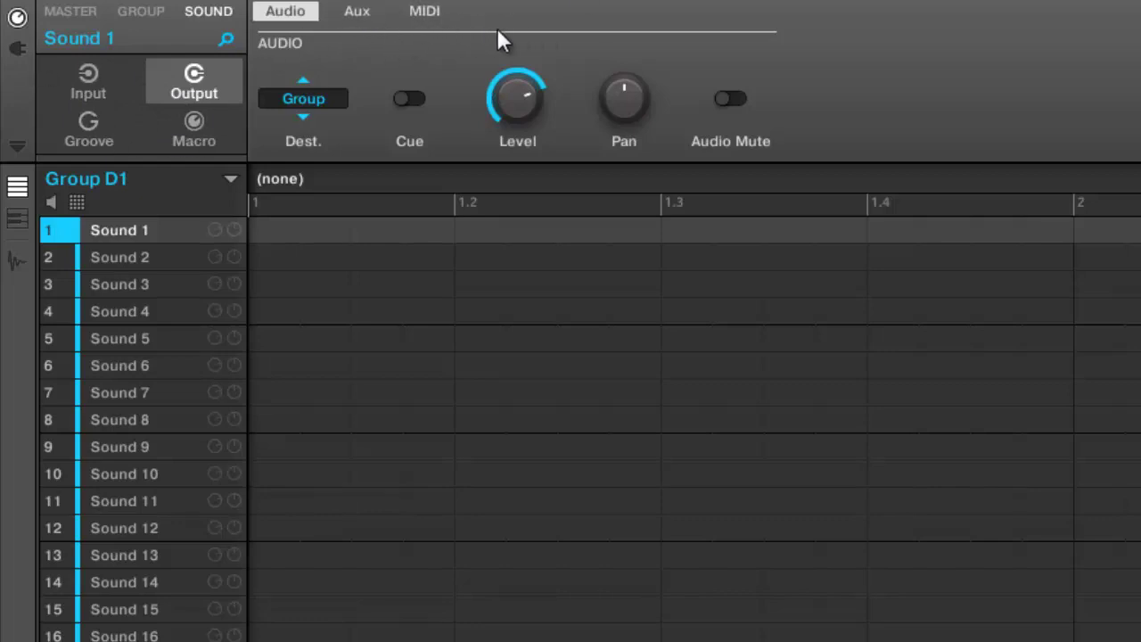
# Step: View Sound 1's plug-in chain without adding a plug-in, expand automation, and select 7 Mile Kit
pyautogui.click(19, 48)
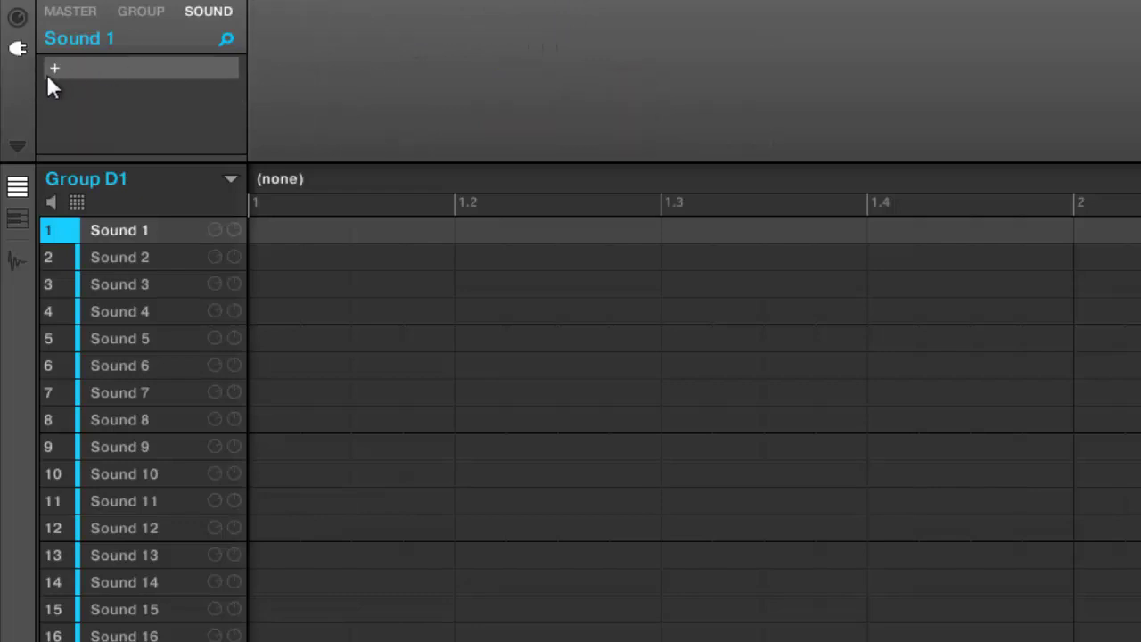
pyautogui.click(128, 69)
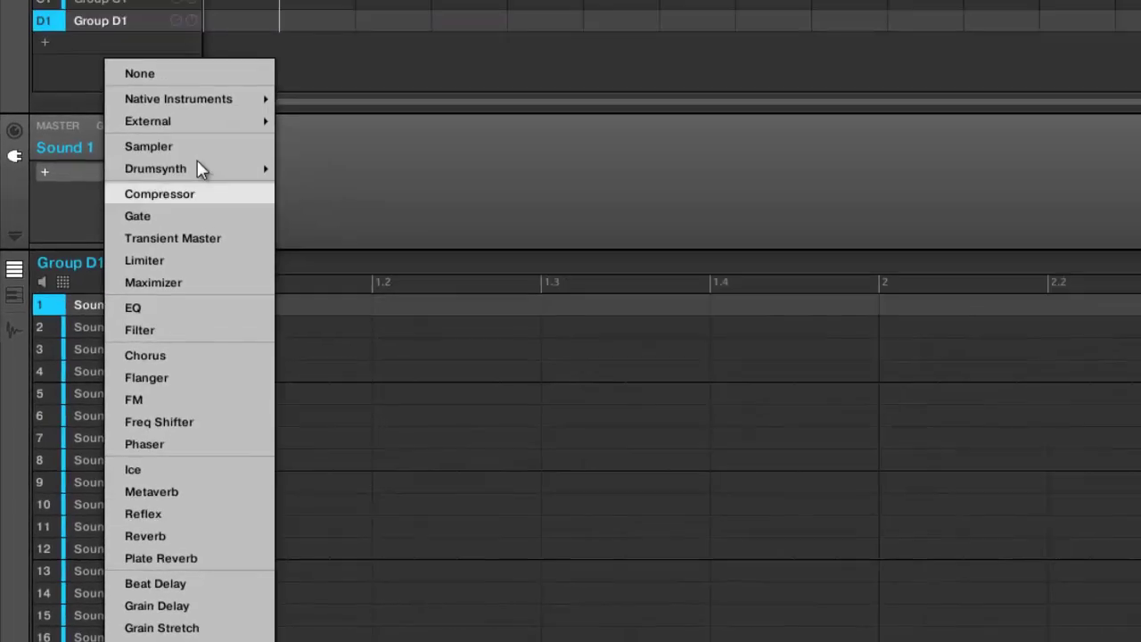
pyautogui.moveTo(264, 0)
pyautogui.moveTo(196, 168)
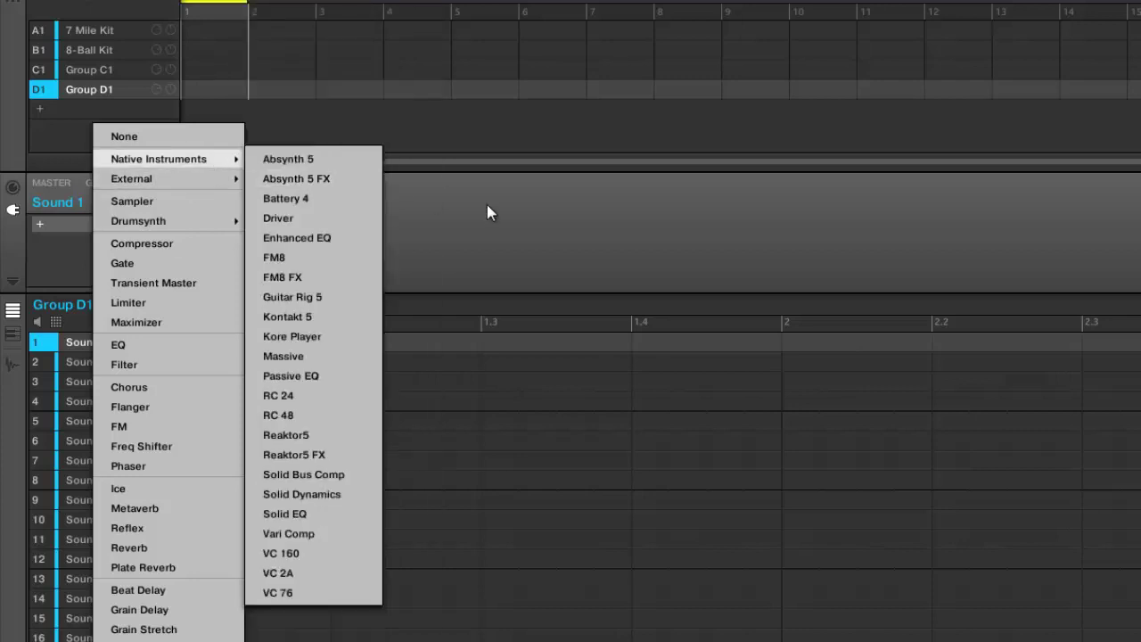
pyautogui.click(487, 207)
pyautogui.click(12, 282)
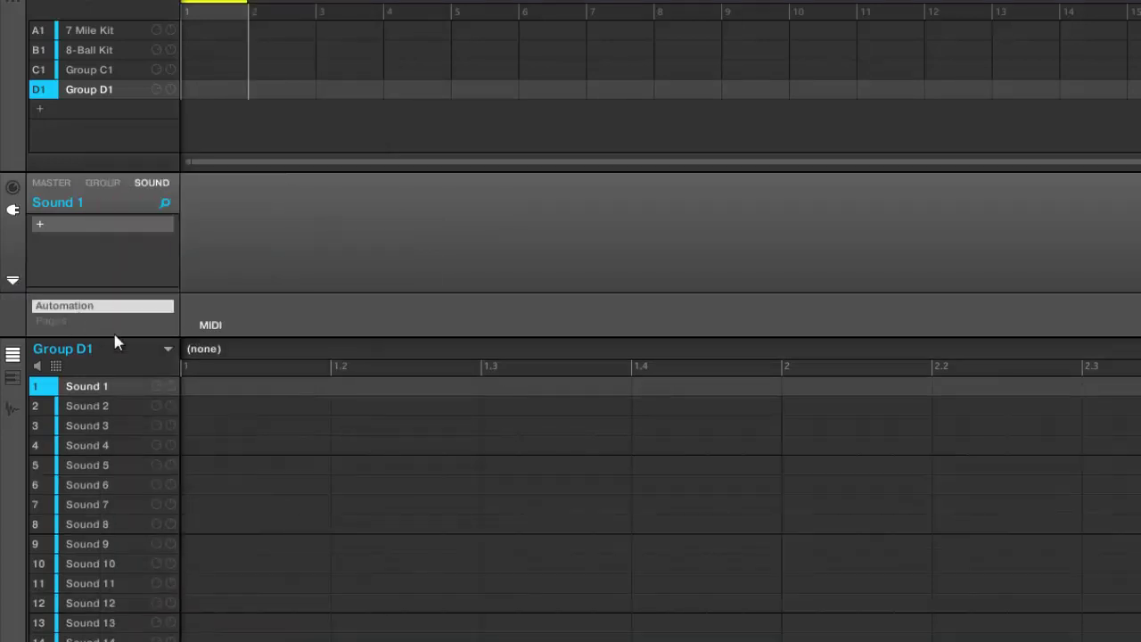
pyautogui.click(103, 32)
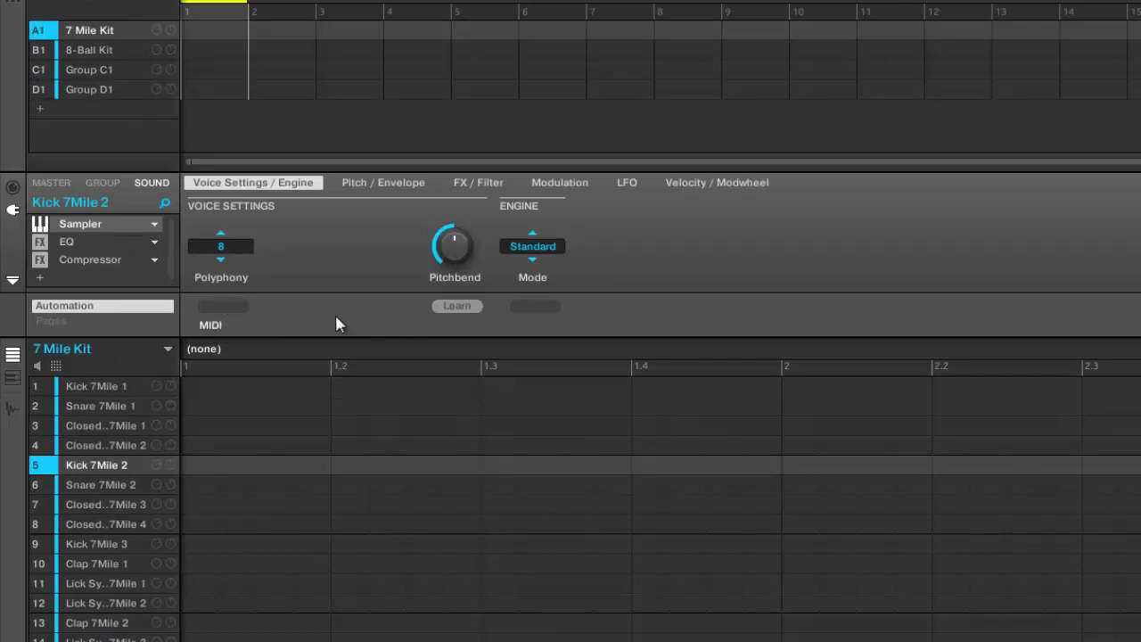
# Step: Collapse the sound area and try the pattern editor's keyboard, row and pad-grid views
pyautogui.click(13, 279)
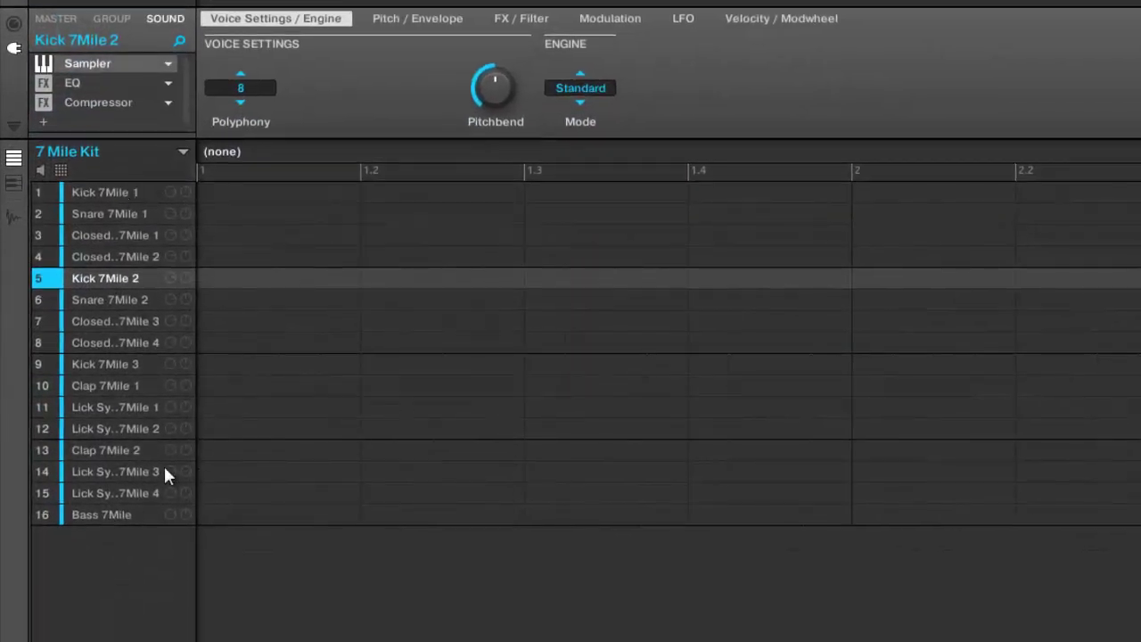
pyautogui.click(13, 182)
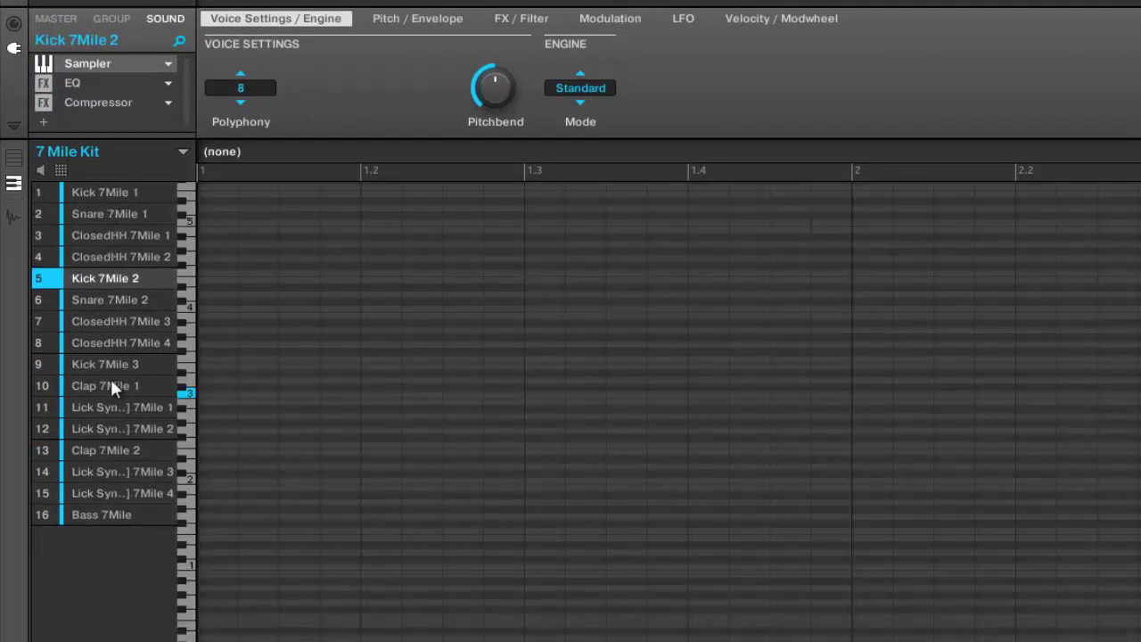
pyautogui.click(14, 159)
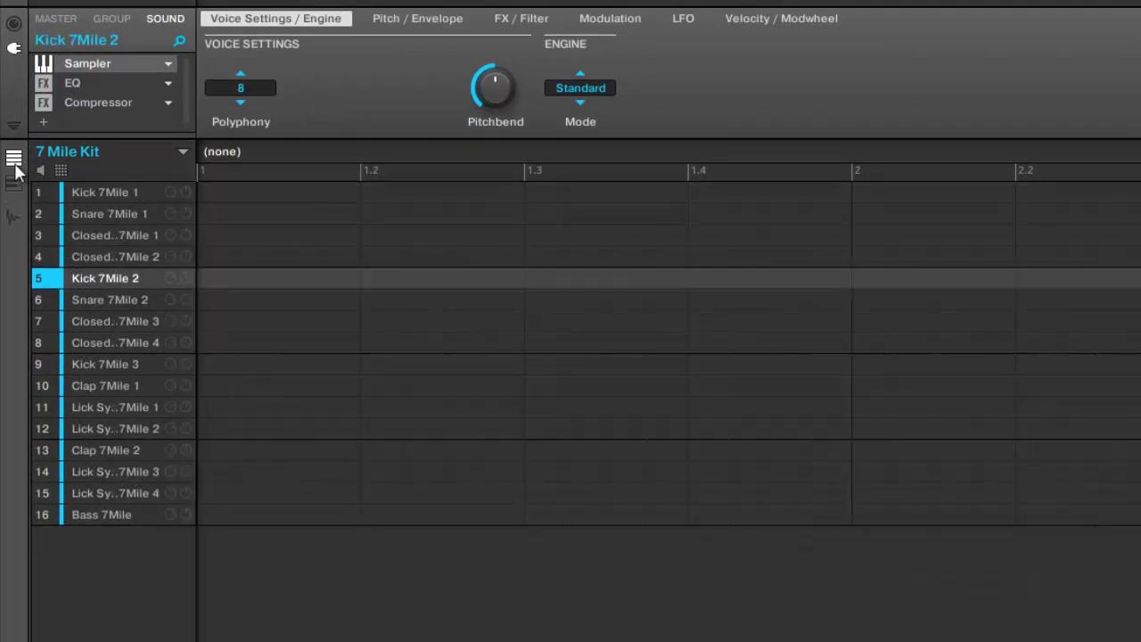
pyautogui.click(60, 170)
# Step: Select pads 2, 3, 4 and 15, then open sound 15 in the Sample Editor
pyautogui.click(97, 283)
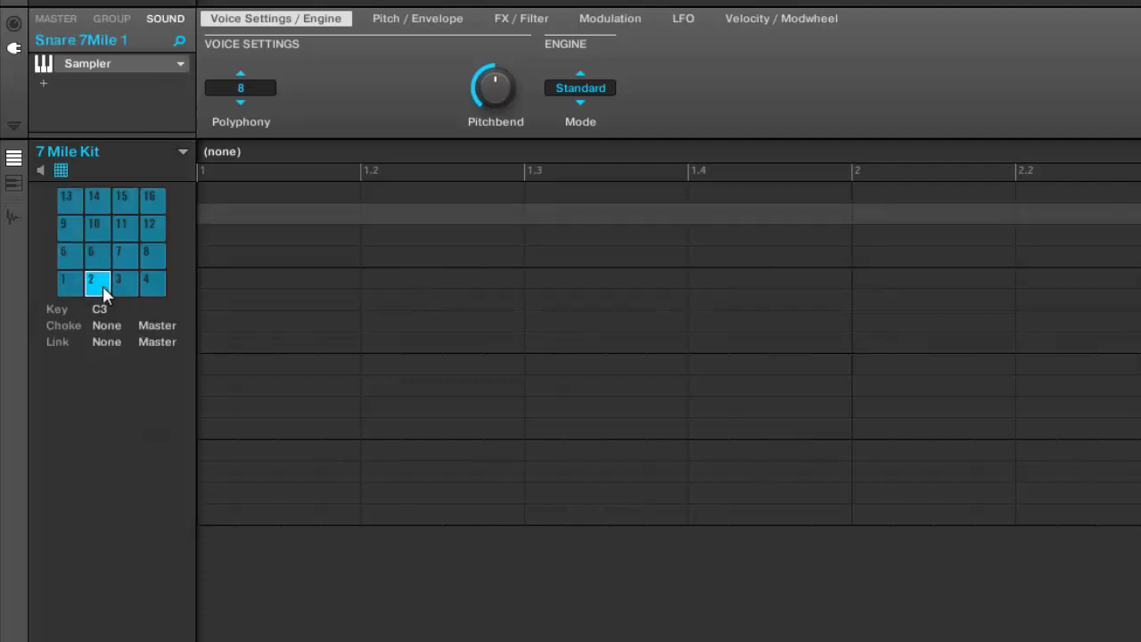
pyautogui.click(121, 283)
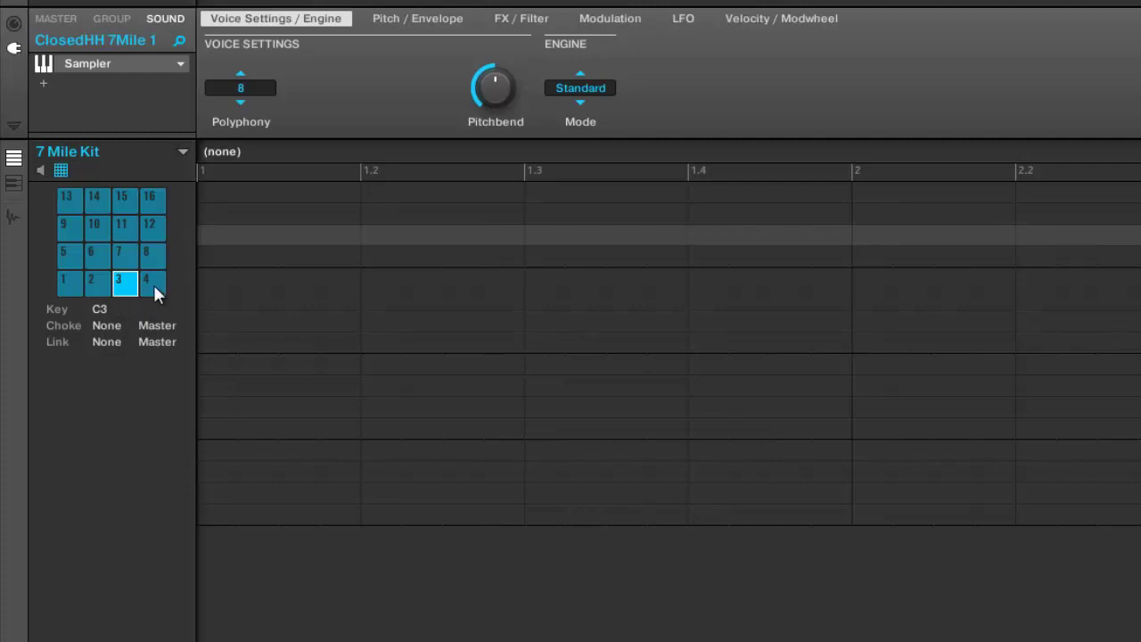
pyautogui.click(154, 284)
pyautogui.click(125, 203)
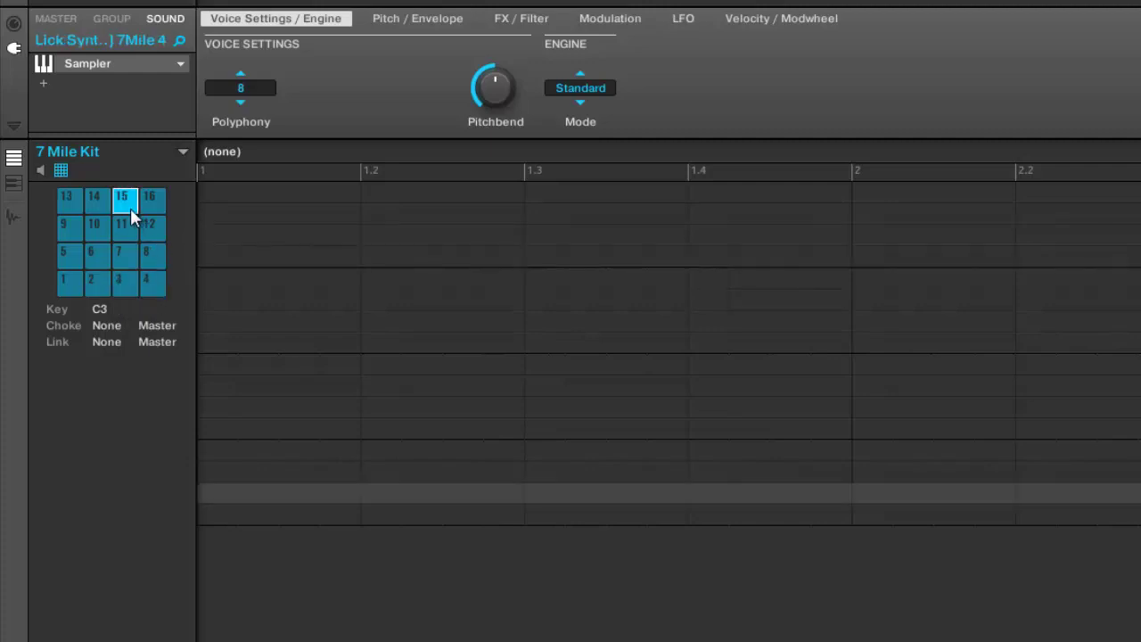
pyautogui.click(62, 170)
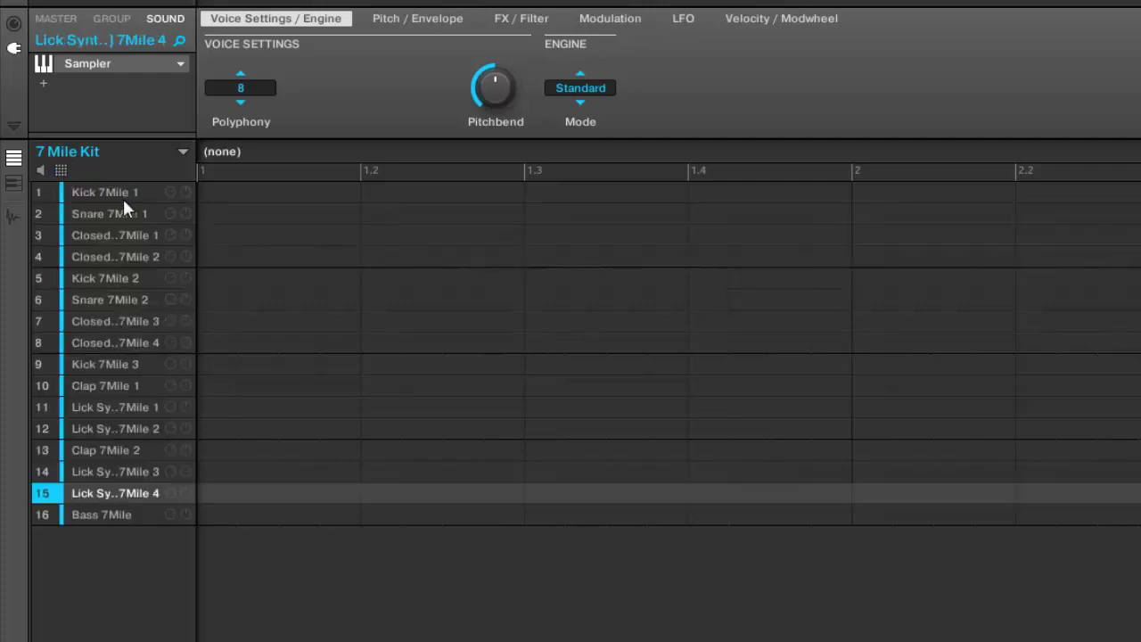
pyautogui.click(20, 216)
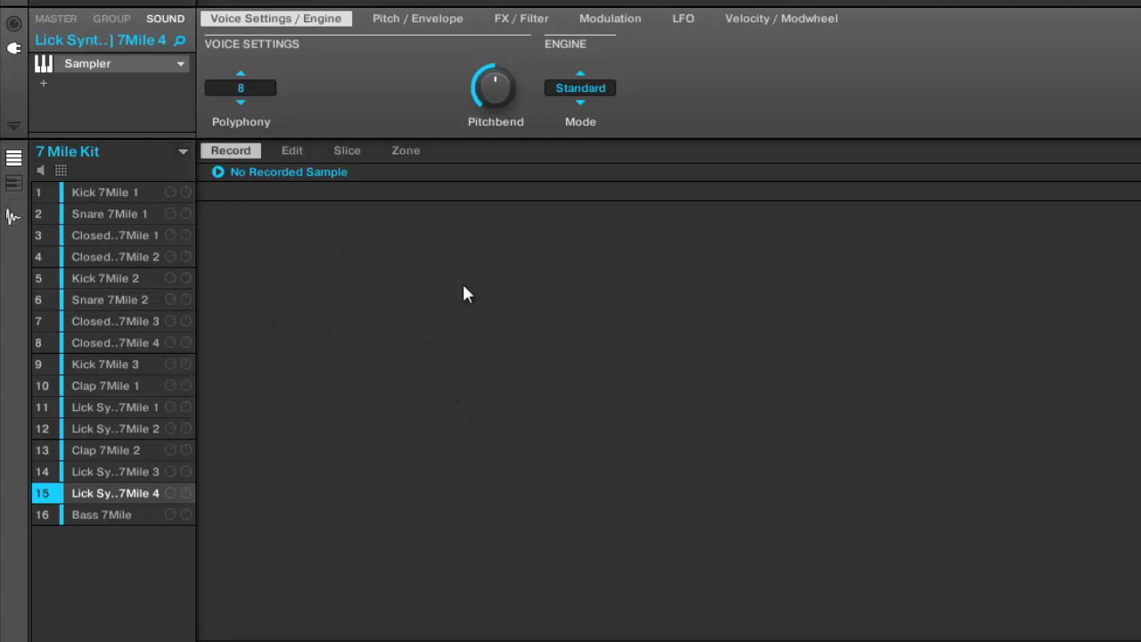
pyautogui.click(182, 151)
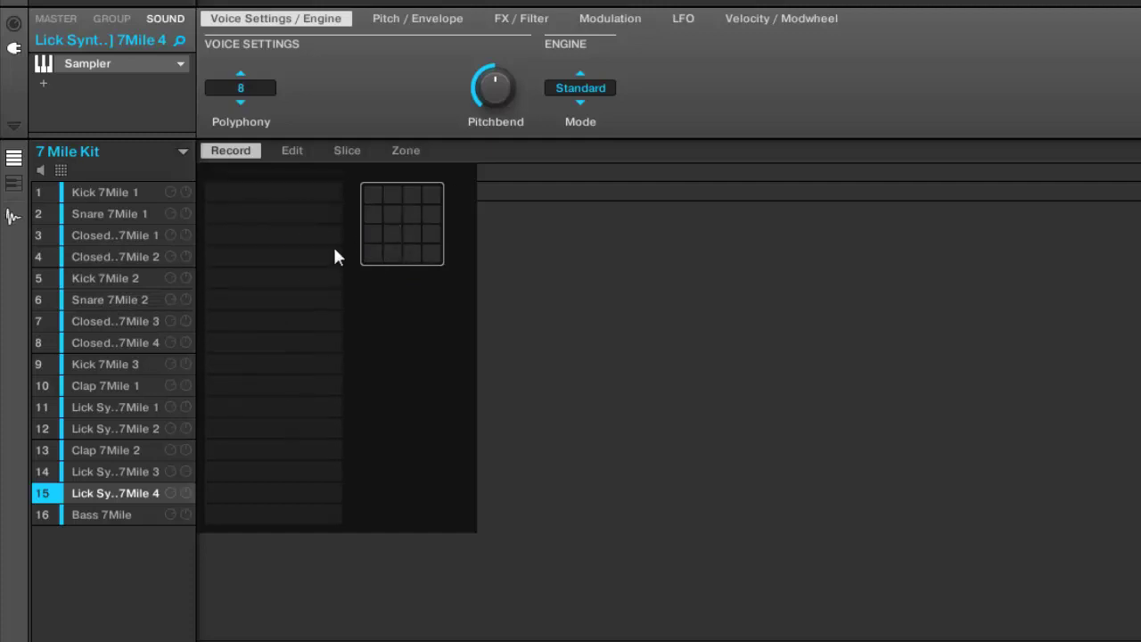
pyautogui.click(623, 185)
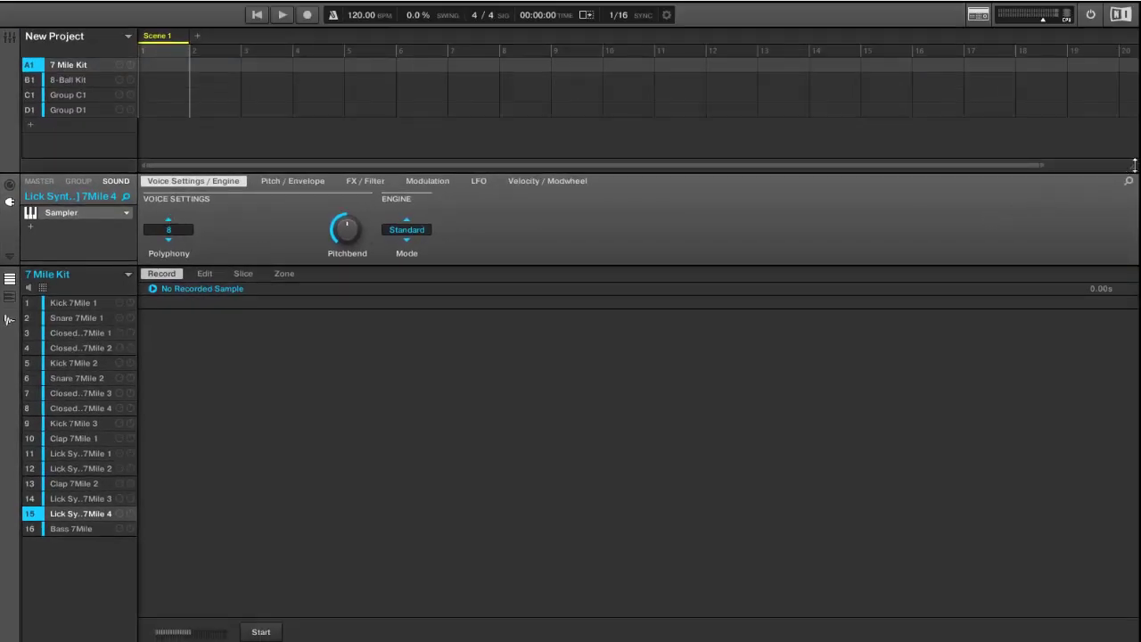
# Step: Enlarge the arrangement area and show the Lick Synth 7Mile 4 waveform on the Edit page
pyautogui.moveTo(1130, 170); pyautogui.dragTo(1066, 159)
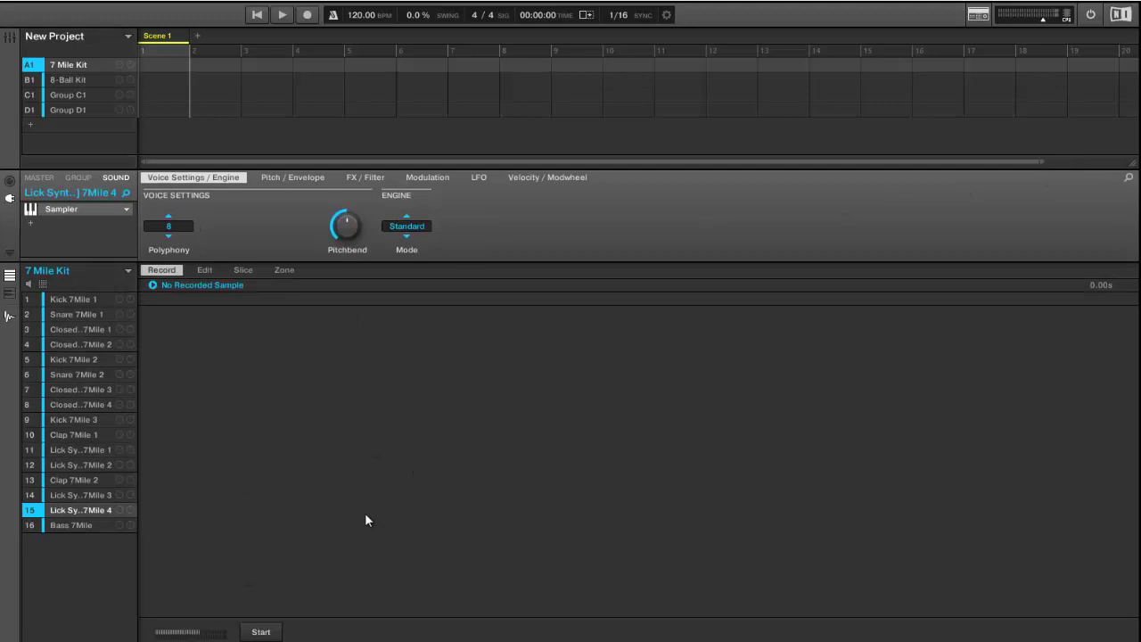
pyautogui.click(211, 272)
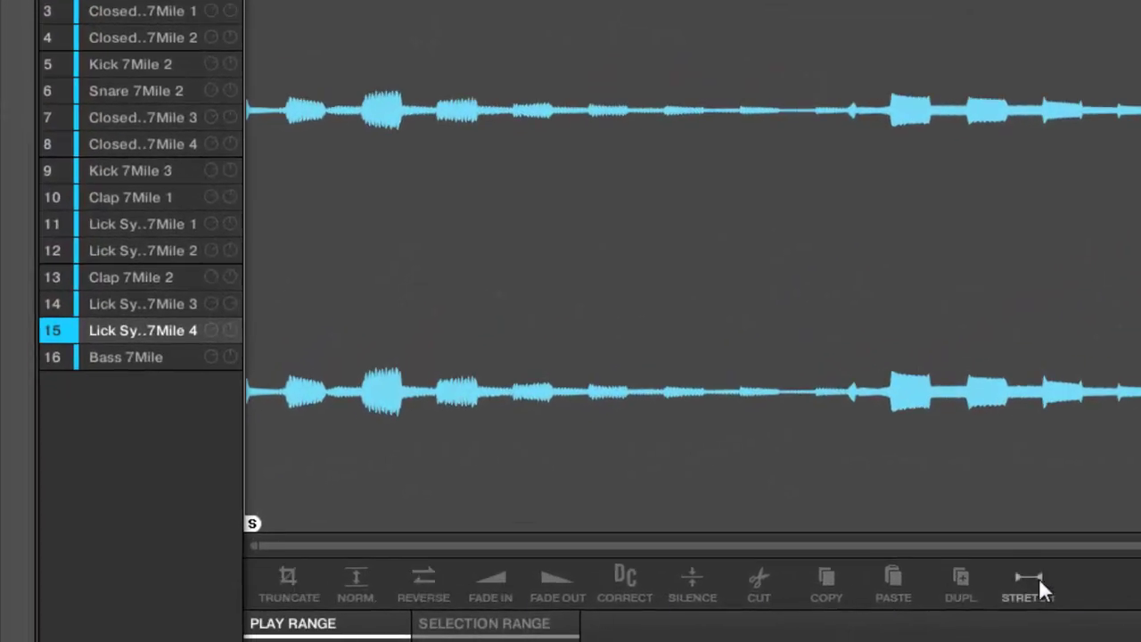